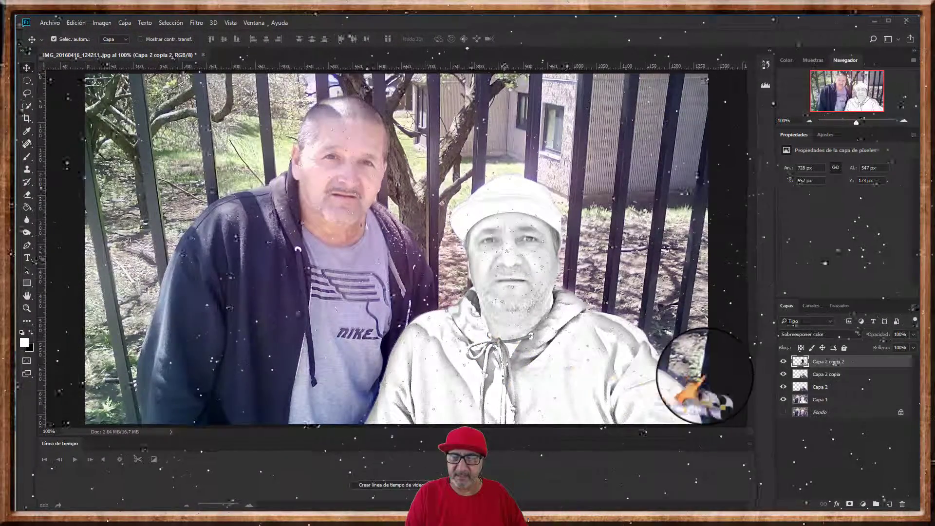
# Toggle the sketch layers' visibility to compare the effect against the original colours.
pyautogui.click(783, 374)
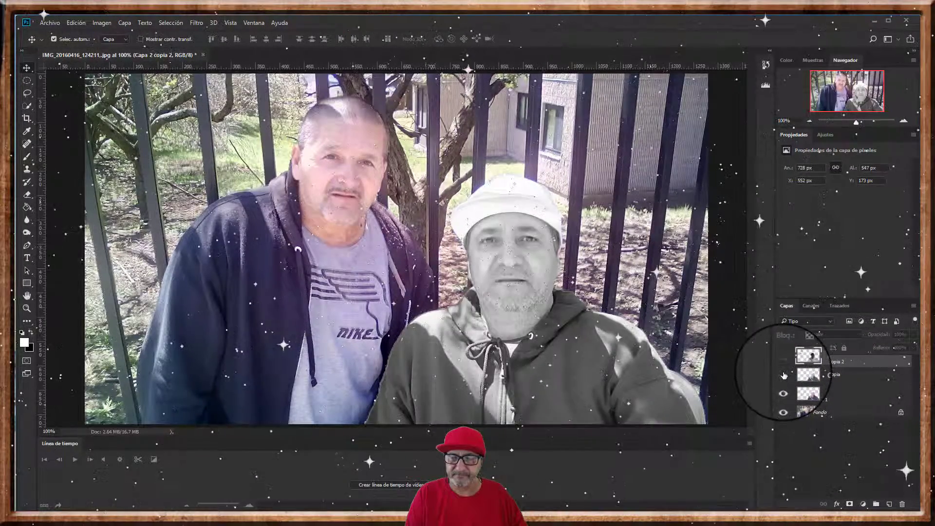
pyautogui.click(783, 374)
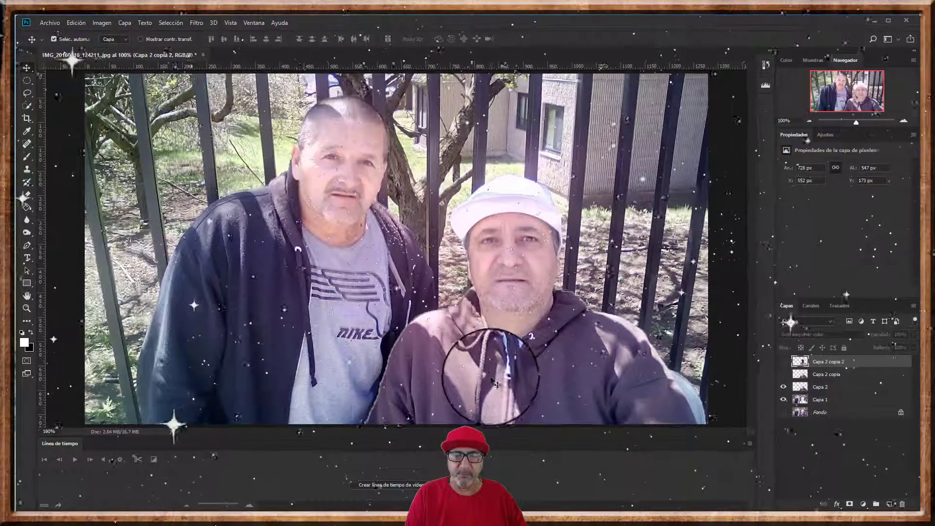
pyautogui.click(782, 363)
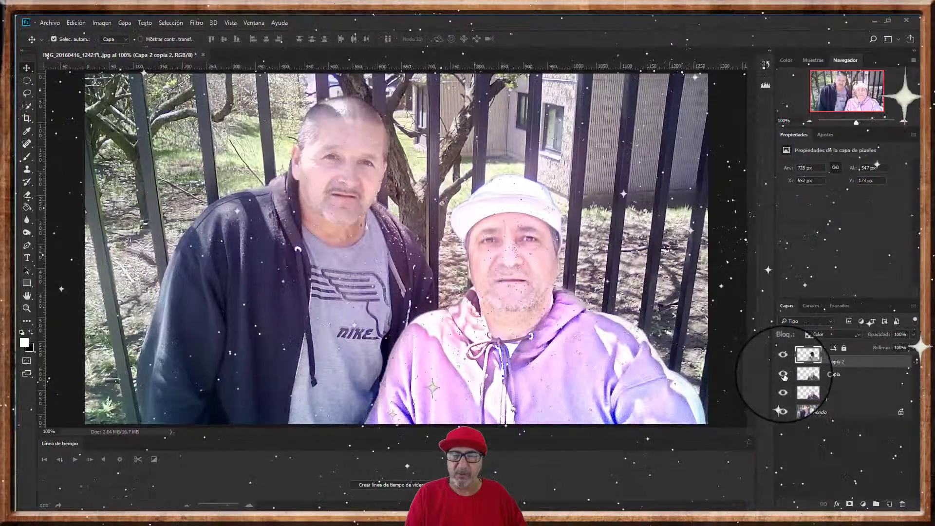
pyautogui.click(783, 375)
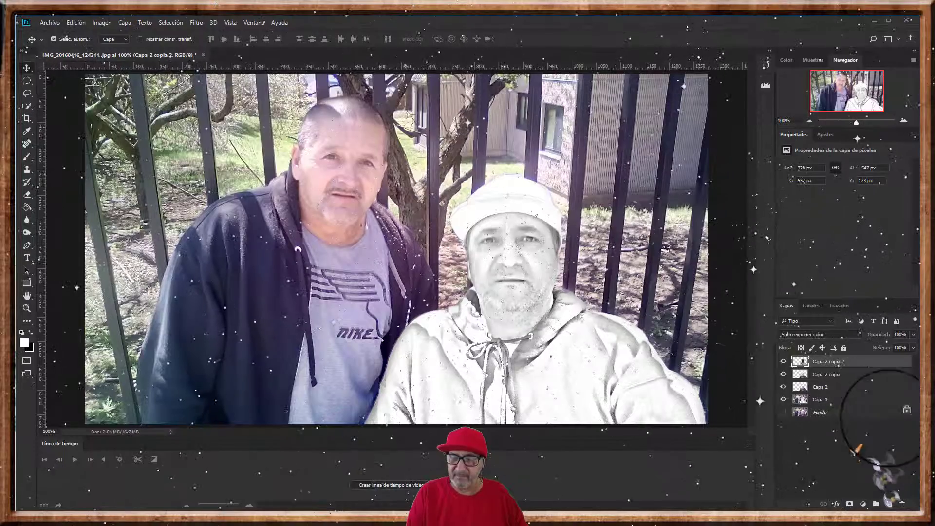
# Delete the Capa 2 copia and Capa 2 copia 2 sketch layers, confirming with Sí.
pyautogui.keyDown('shift'); pyautogui.click(868, 373); pyautogui.keyUp('shift')
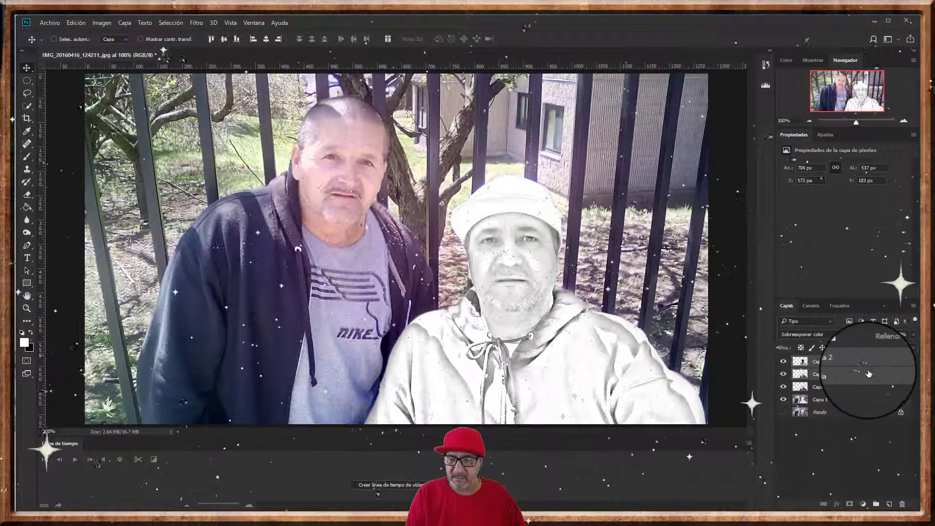
pyautogui.click(902, 504)
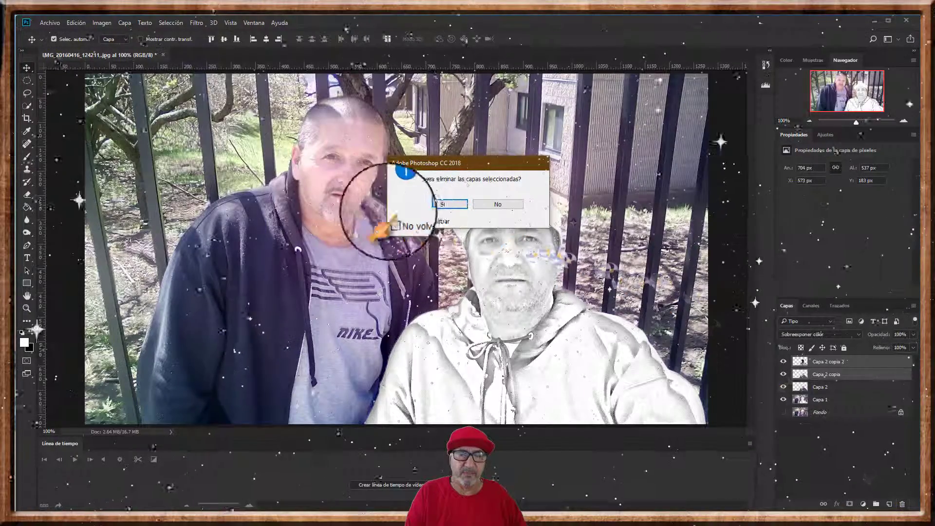
pyautogui.click(444, 205)
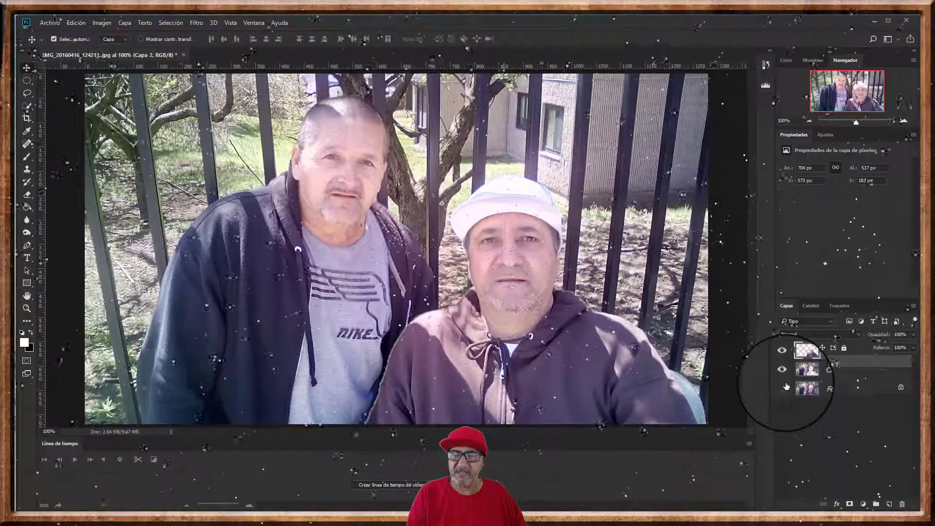
pyautogui.click(48, 23)
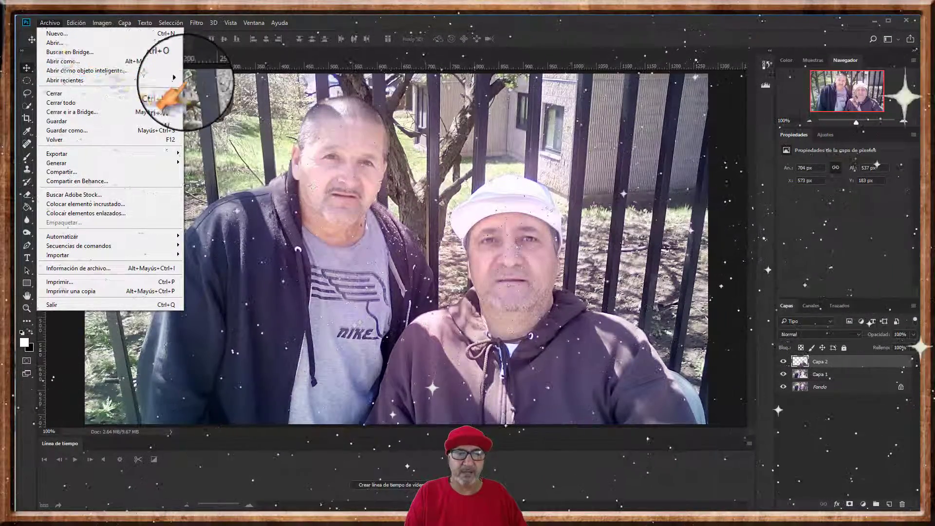
pyautogui.click(193, 93)
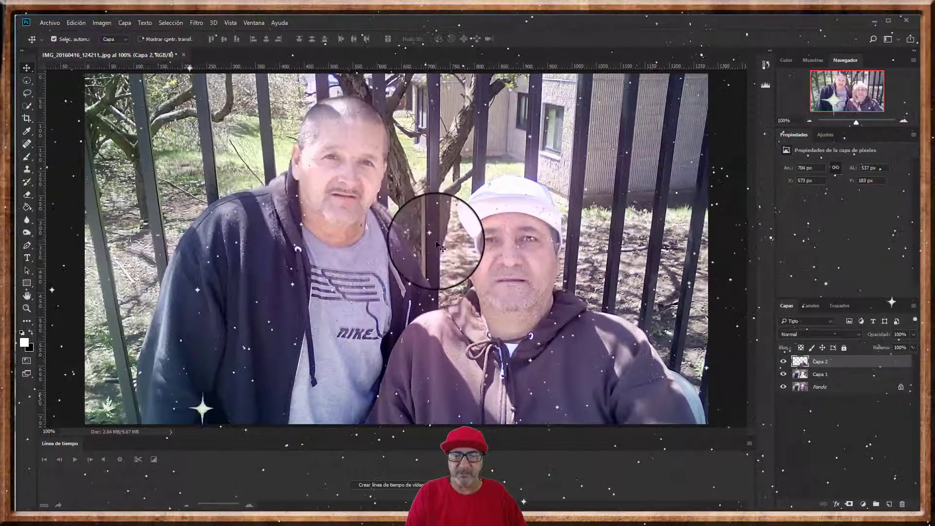
# Select Fondo and hide Capa 1 so only the cut-out man shows on transparency.
pyautogui.click(819, 387)
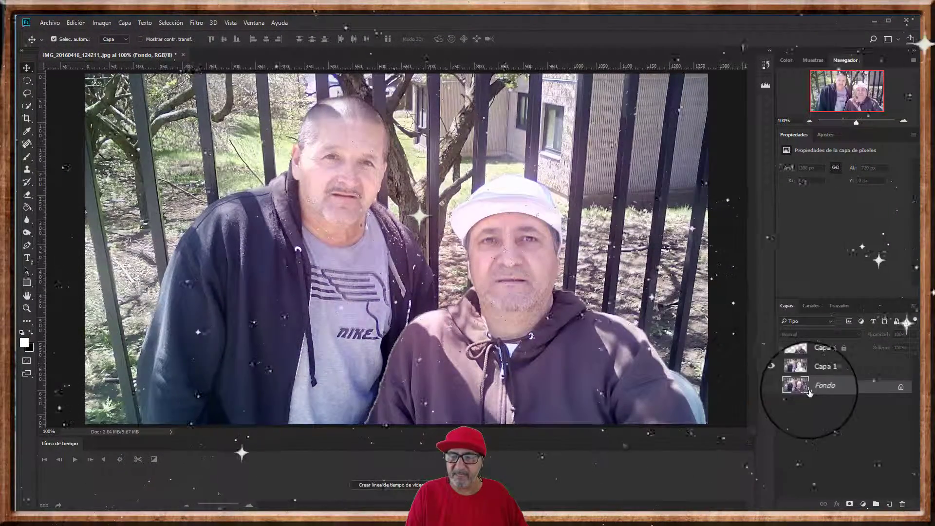
pyautogui.click(795, 375)
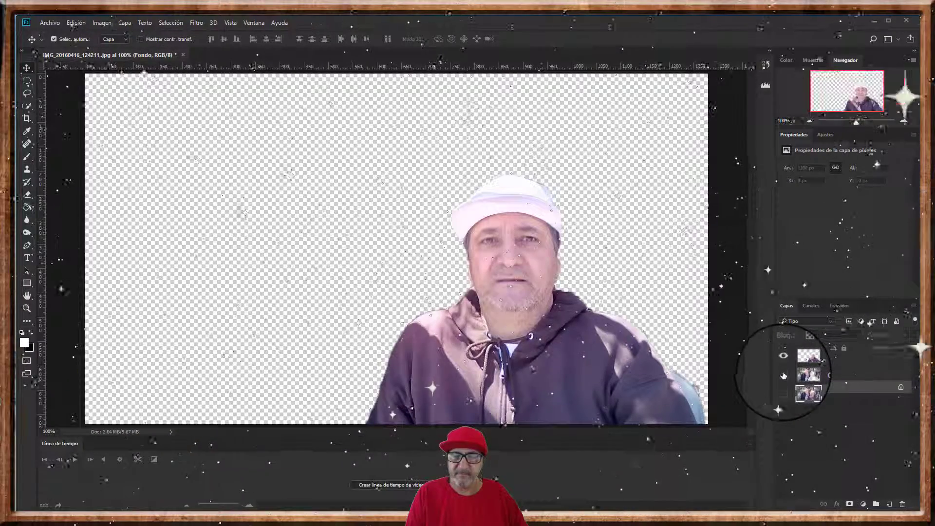
pyautogui.click(784, 375)
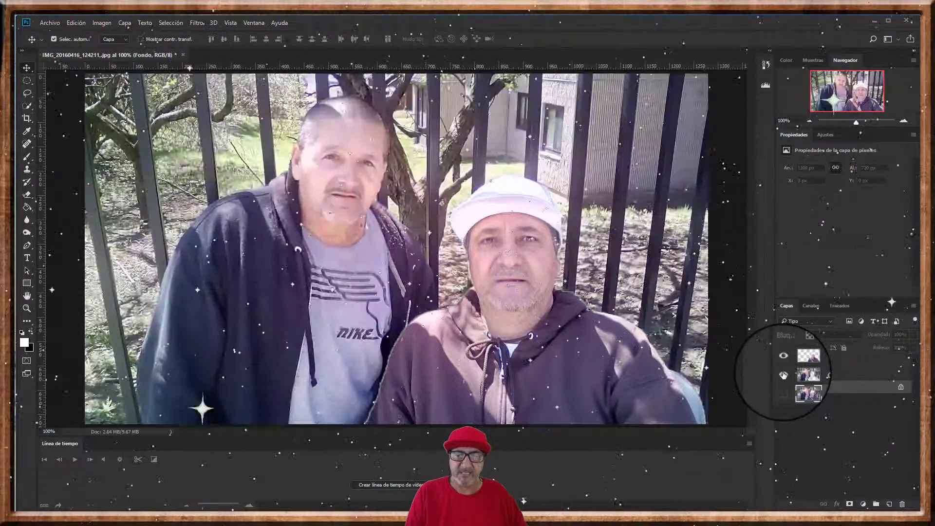
pyautogui.click(784, 375)
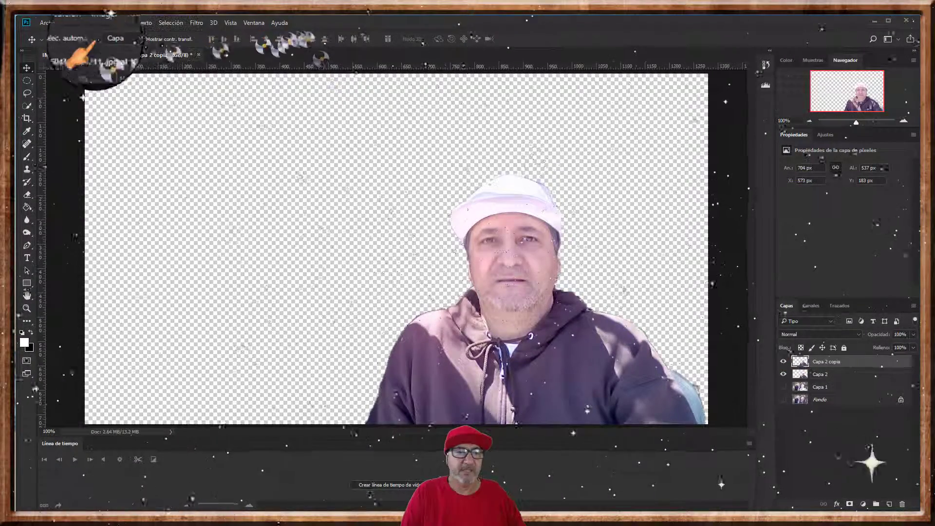
# Desaturate the cut-out man with Imagen > Ajustes > Desaturar.
pyautogui.click(102, 23)
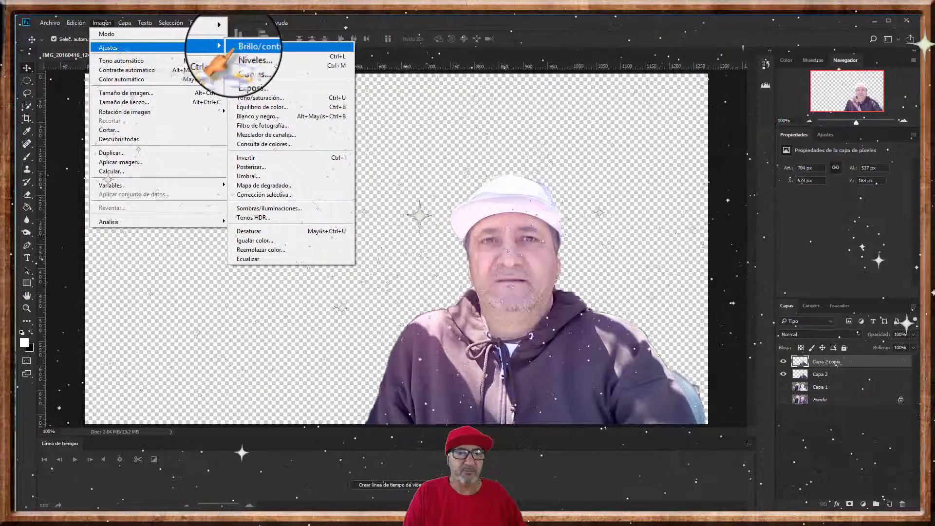
pyautogui.moveTo(108, 47)
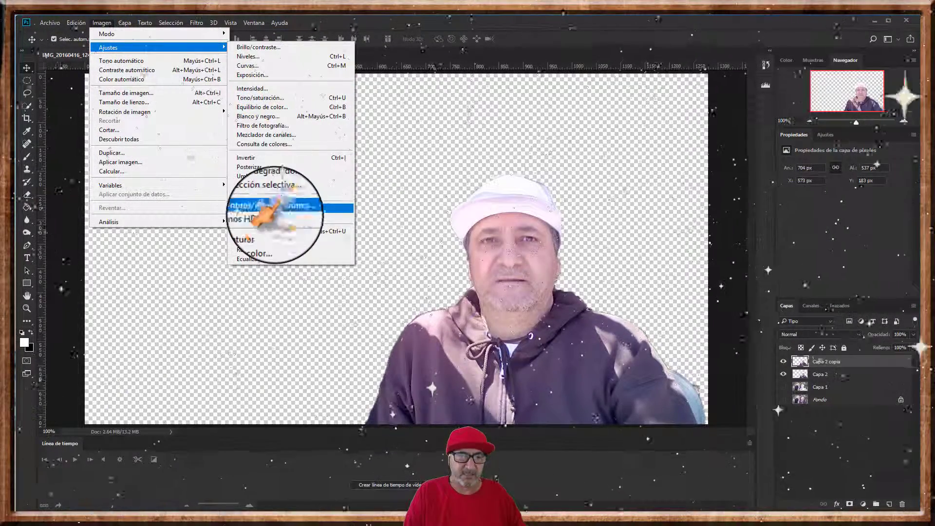
pyautogui.click(243, 231)
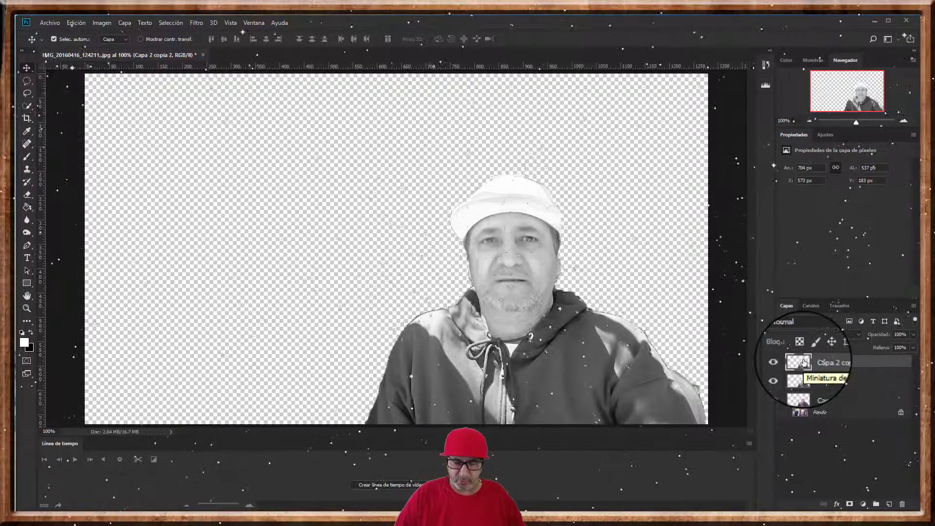
# Invert the top grey copy and set its blend mode to Sobreexponer color.
pyautogui.hotkey('ctrl', 'i')
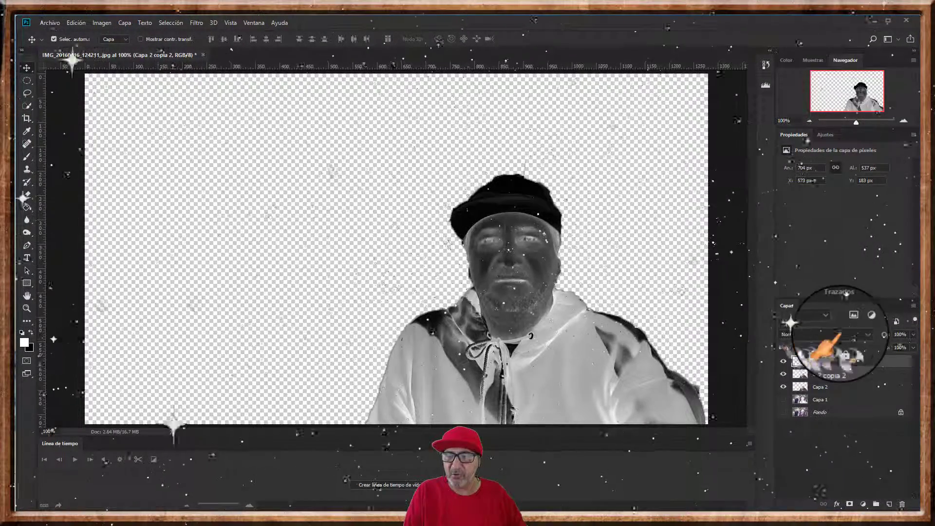
pyautogui.click(857, 335)
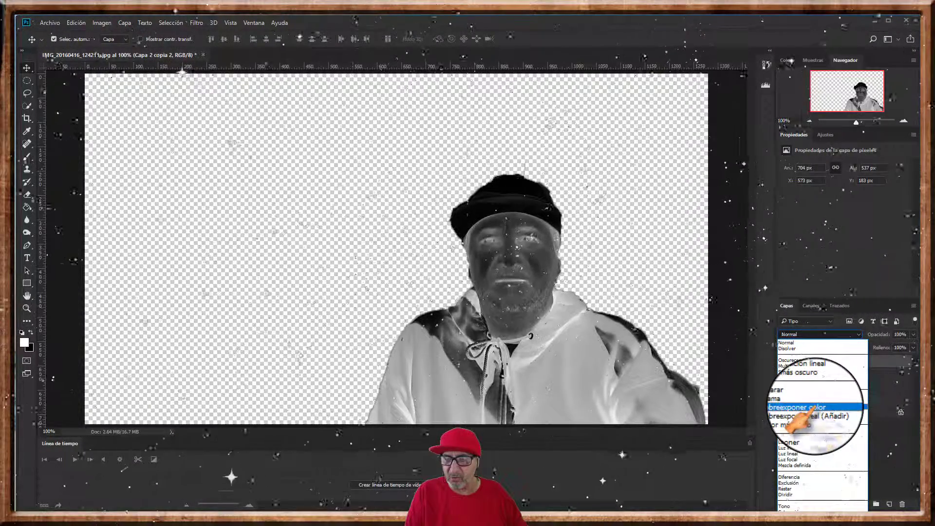
pyautogui.click(811, 407)
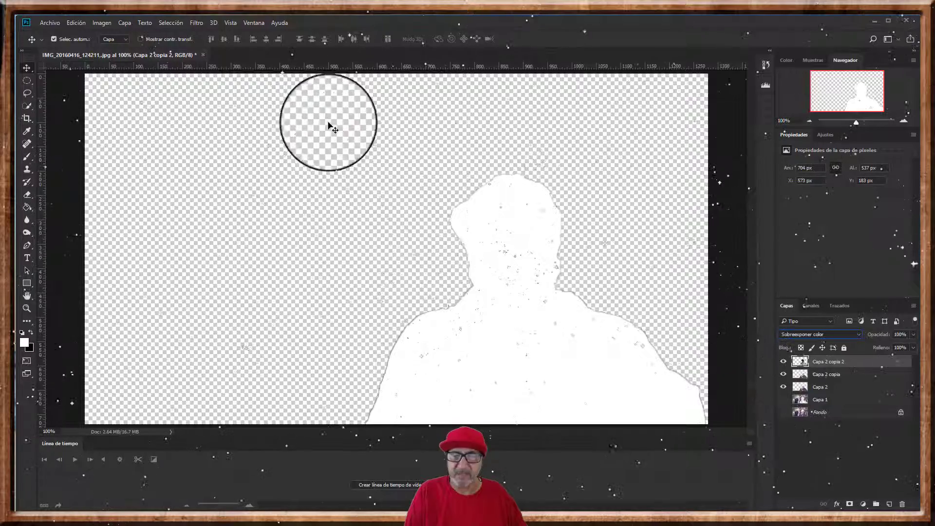
# Apply a Desenfoque gaussiano to Capa 2 copia 2 with the radius raised to about 5.2.
pyautogui.click(197, 22)
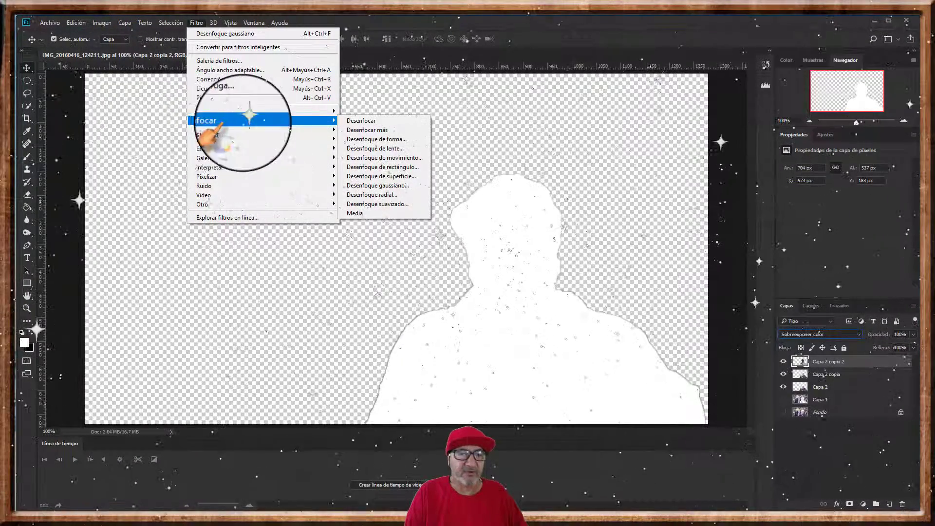
pyautogui.moveTo(211, 121)
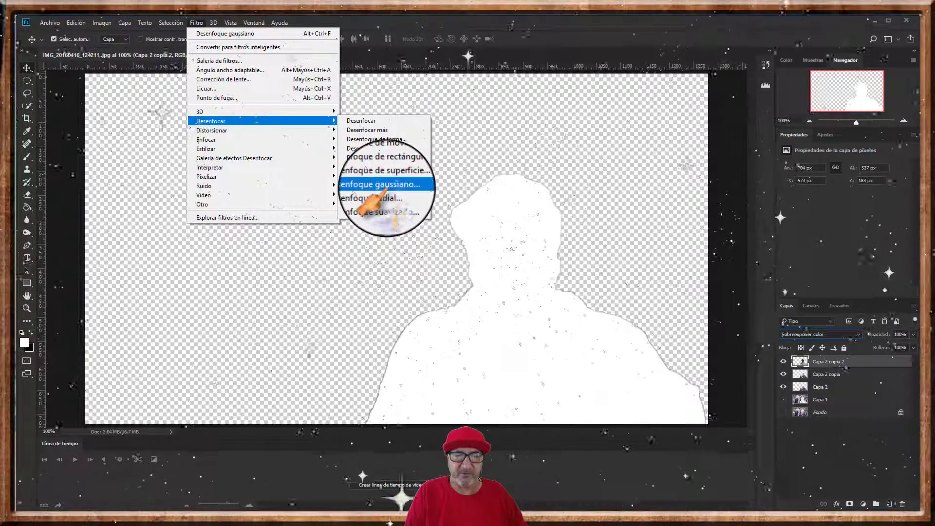
pyautogui.click(382, 176)
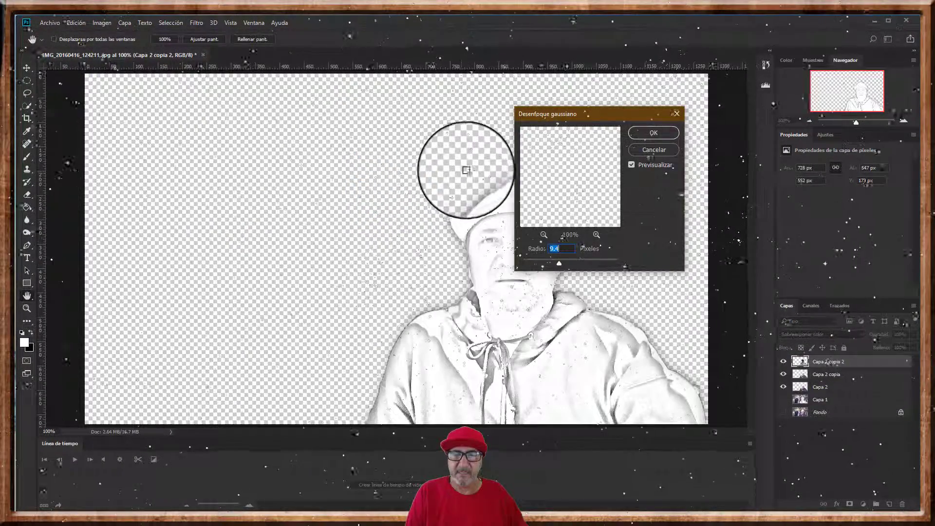
pyautogui.moveTo(629, 120); pyautogui.dragTo(331, 96)
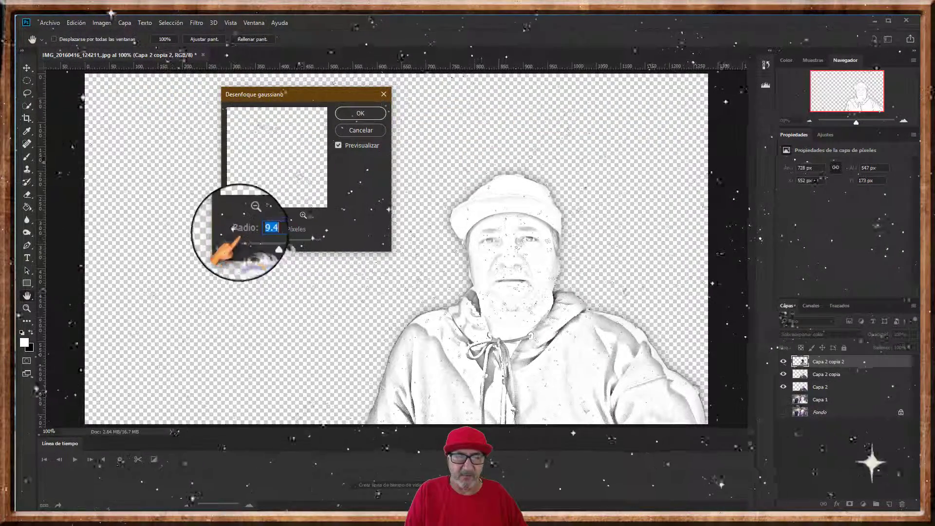
pyautogui.click(238, 216)
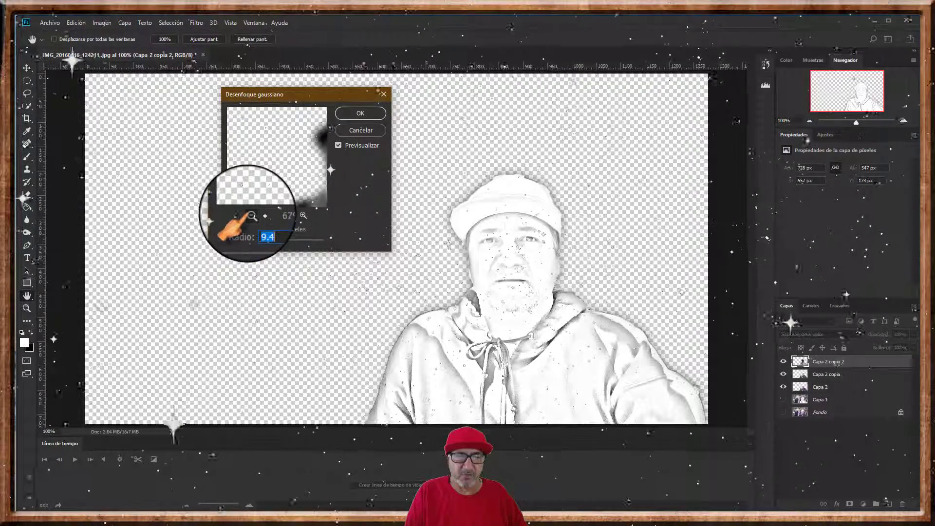
pyautogui.click(243, 216)
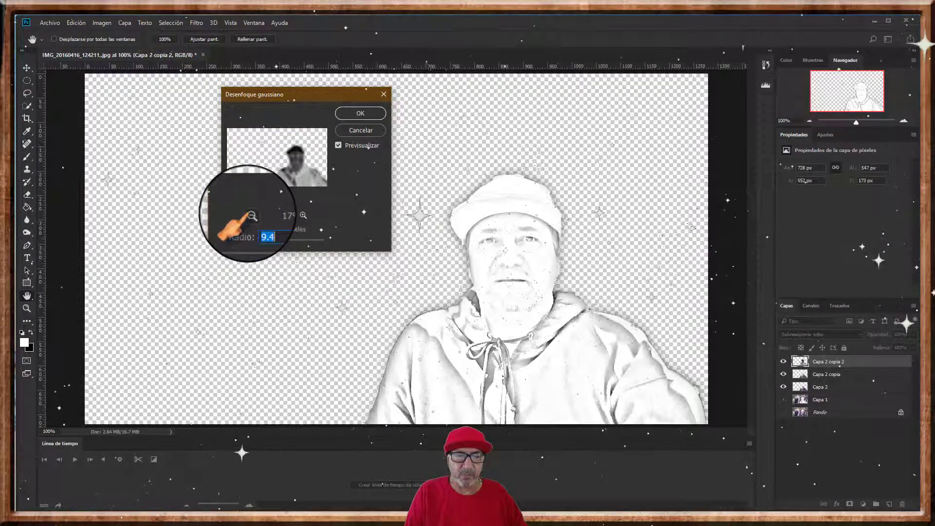
pyautogui.write('4.1')
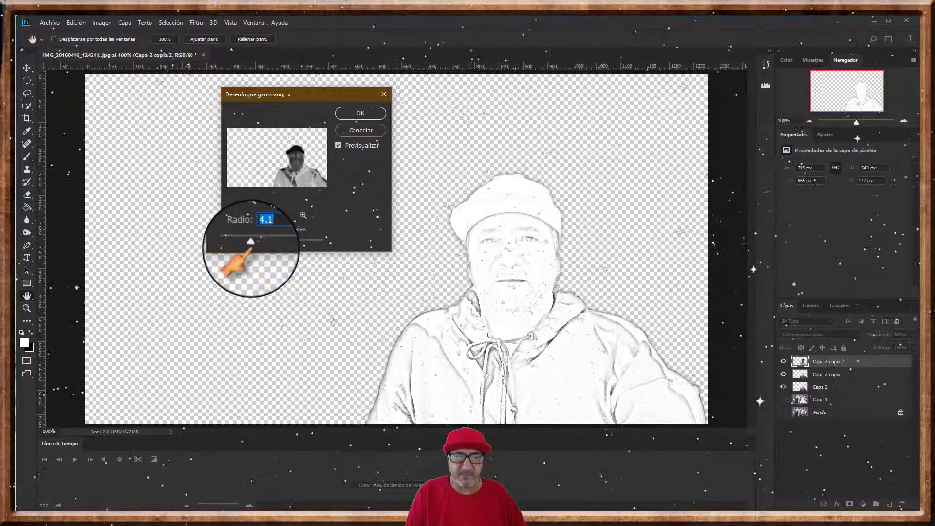
pyautogui.moveTo(249, 243); pyautogui.dragTo(266, 242)
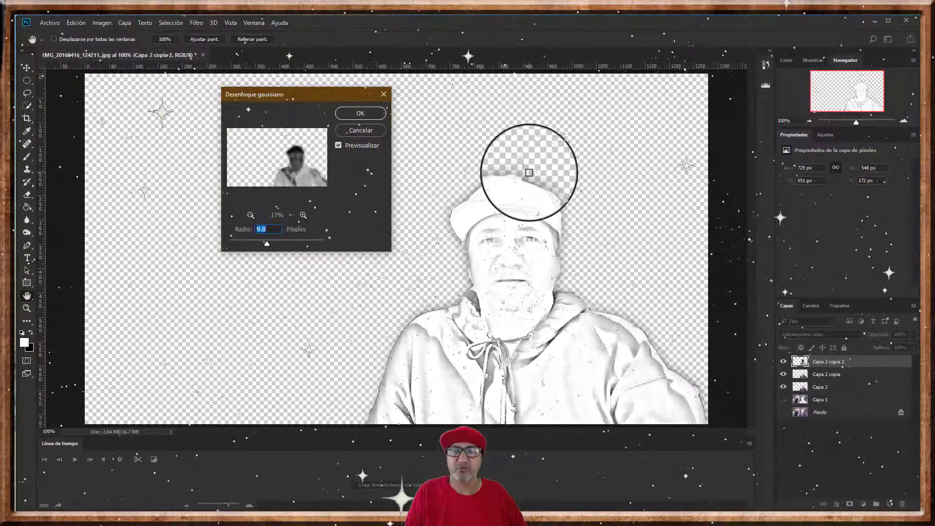
pyautogui.click(373, 115)
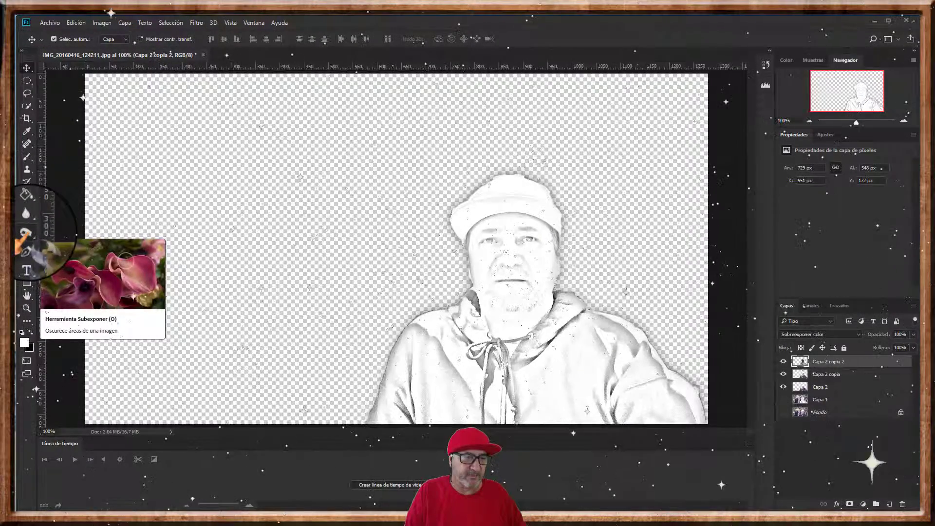
# Switch to the Dodge tool and adjust its brush size settings.
pyautogui.click(25, 234)
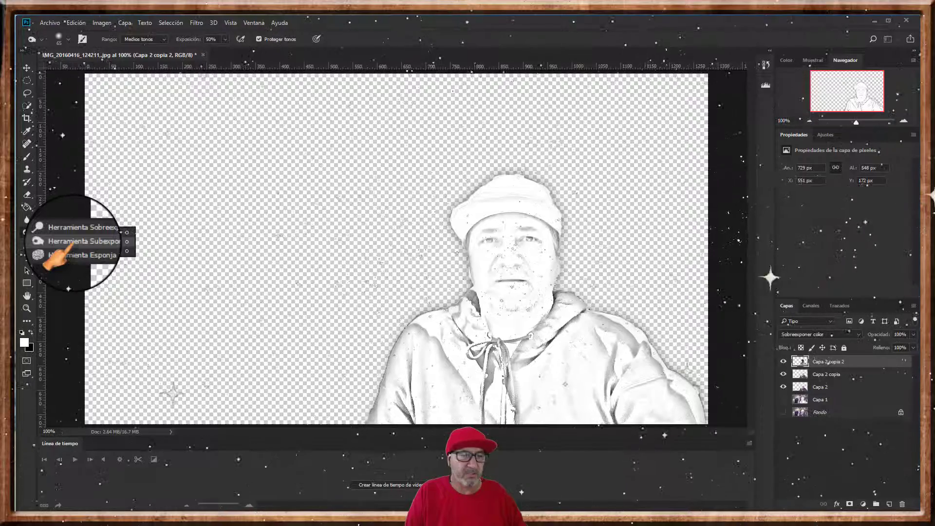
pyautogui.click(68, 242)
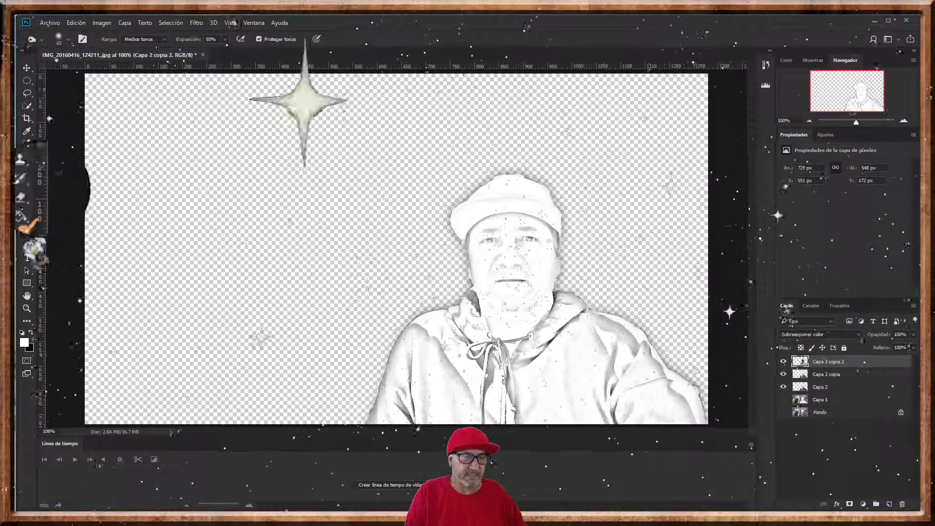
pyautogui.click(25, 158)
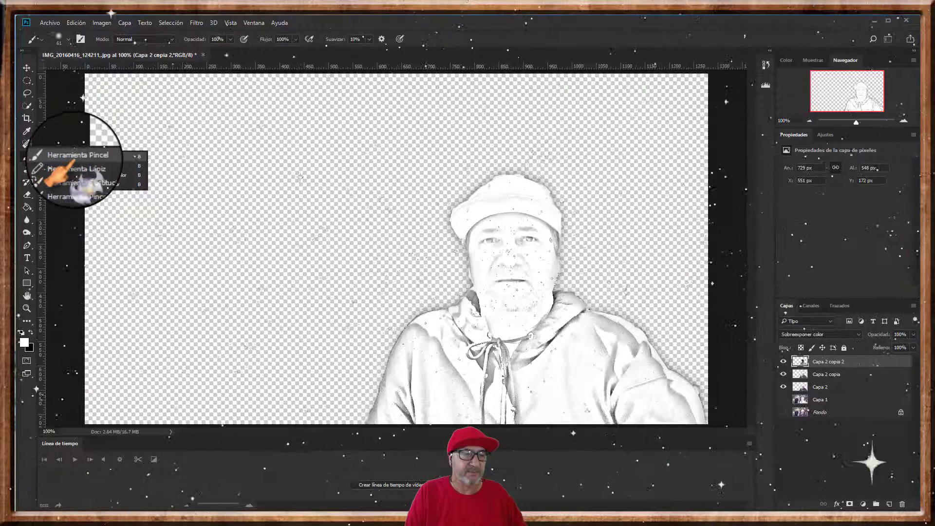
pyautogui.click(68, 155)
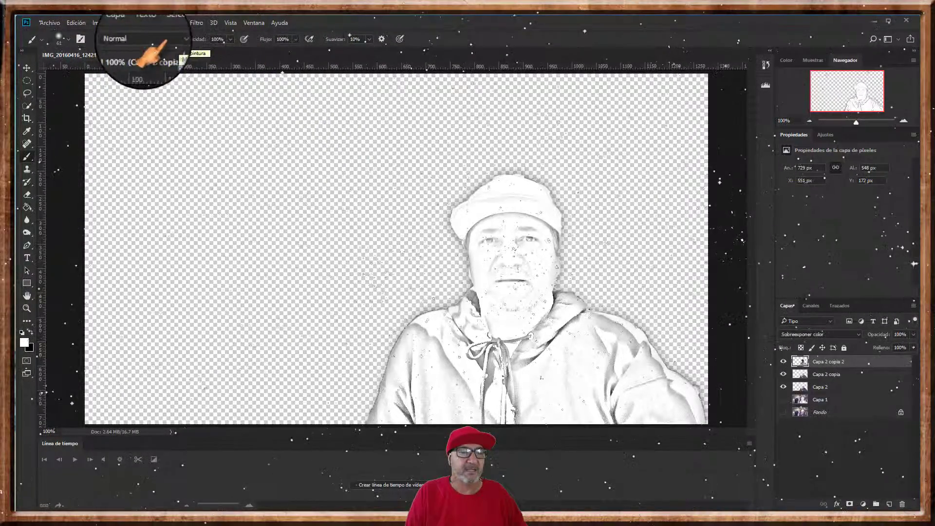
pyautogui.click(67, 40)
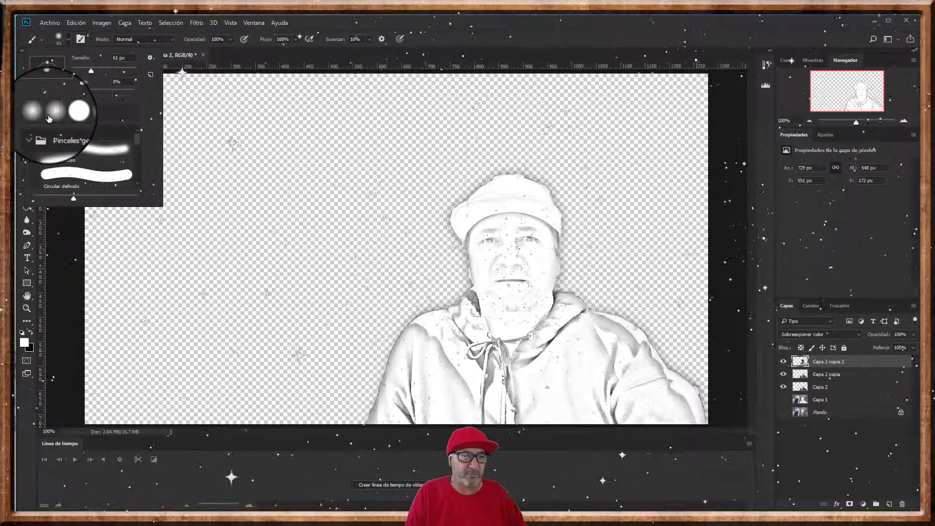
pyautogui.press('o')
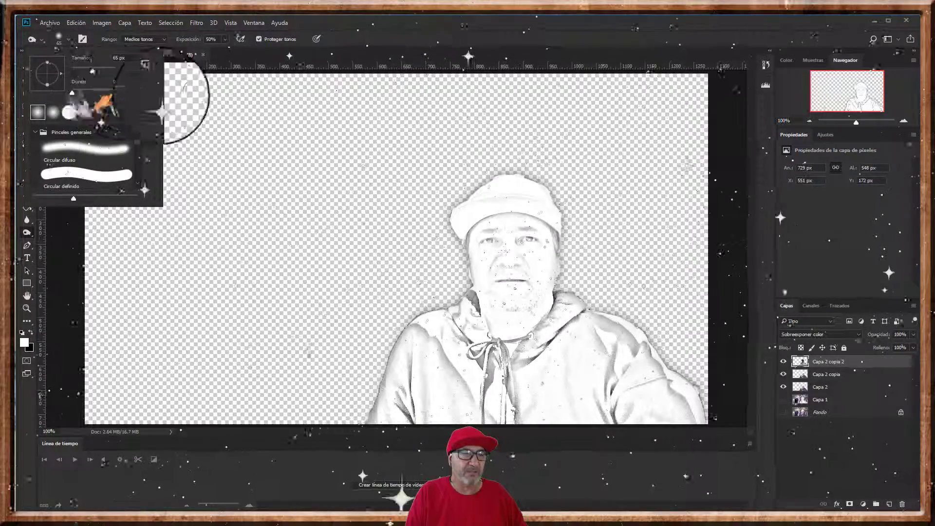
pyautogui.click(183, 95)
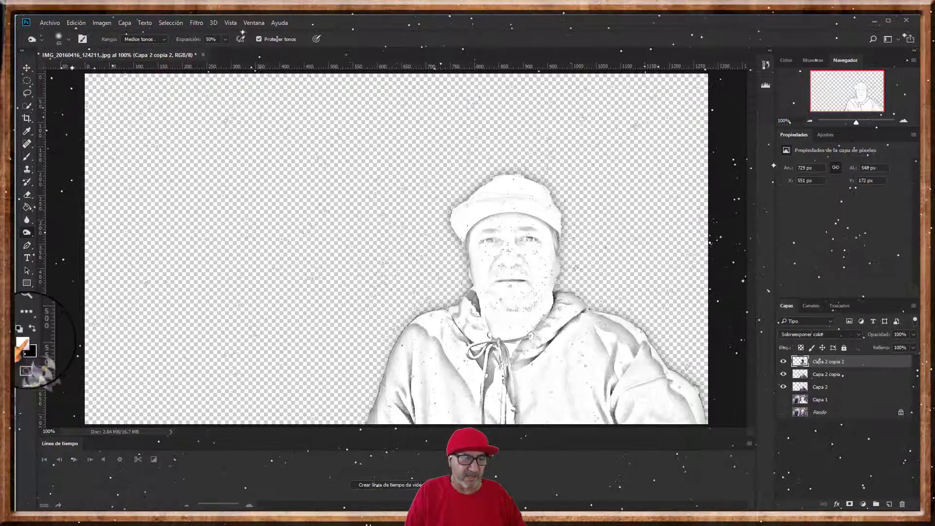
# Dodge the face, undo it, then lighten the man's mouth and chin instead.
pyautogui.moveTo(476, 292)
pyautogui.mouseDown()
pyautogui.moveTo(568, 271)
pyautogui.moveTo(497, 221)
pyautogui.moveTo(524, 231)
pyautogui.moveTo(485, 230)
pyautogui.moveTo(543, 225)
pyautogui.moveTo(523, 224)
pyautogui.moveTo(549, 255)
pyautogui.moveTo(541, 270)
pyautogui.moveTo(507, 230)
pyautogui.moveTo(528, 228)
pyautogui.moveTo(497, 214)
pyautogui.moveTo(487, 239)
pyautogui.mouseUp()
pyautogui.hotkey('ctrl', 'z')
pyautogui.moveTo(489, 311)
pyautogui.mouseDown()
pyautogui.moveTo(512, 292)
pyautogui.moveTo(490, 308)
pyautogui.moveTo(501, 328)
pyautogui.moveTo(517, 319)
pyautogui.moveTo(512, 330)
pyautogui.moveTo(541, 282)
pyautogui.moveTo(541, 247)
pyautogui.moveTo(554, 236)
pyautogui.moveTo(558, 250)
pyautogui.moveTo(539, 219)
pyautogui.moveTo(503, 209)
pyautogui.moveTo(473, 276)
pyautogui.moveTo(504, 236)
pyautogui.moveTo(496, 214)
pyautogui.moveTo(526, 195)
pyautogui.moveTo(479, 197)
pyautogui.moveTo(541, 205)
pyautogui.moveTo(482, 211)
pyautogui.moveTo(512, 328)
pyautogui.moveTo(505, 317)
pyautogui.moveTo(537, 321)
pyautogui.mouseUp()
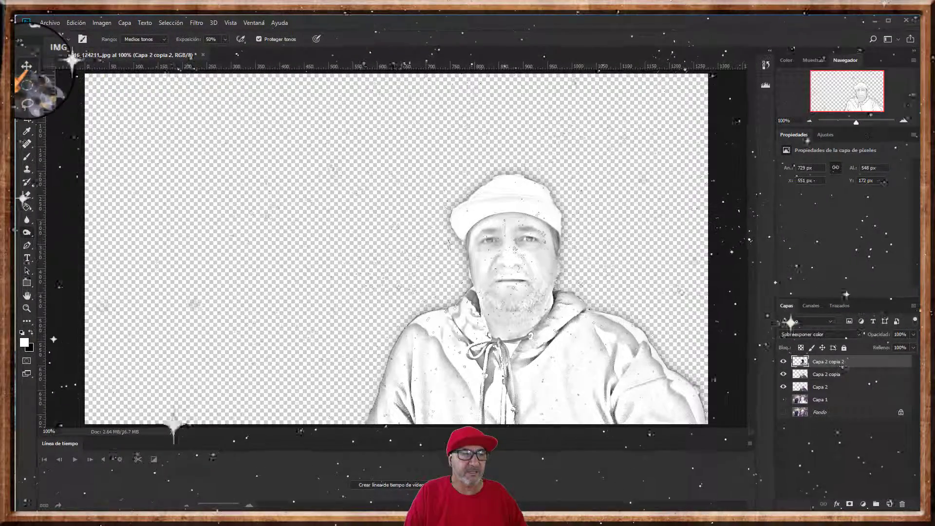
# Show the colour photo beneath the sketch and flatten all layers into a single Fondo.
pyautogui.click(27, 67)
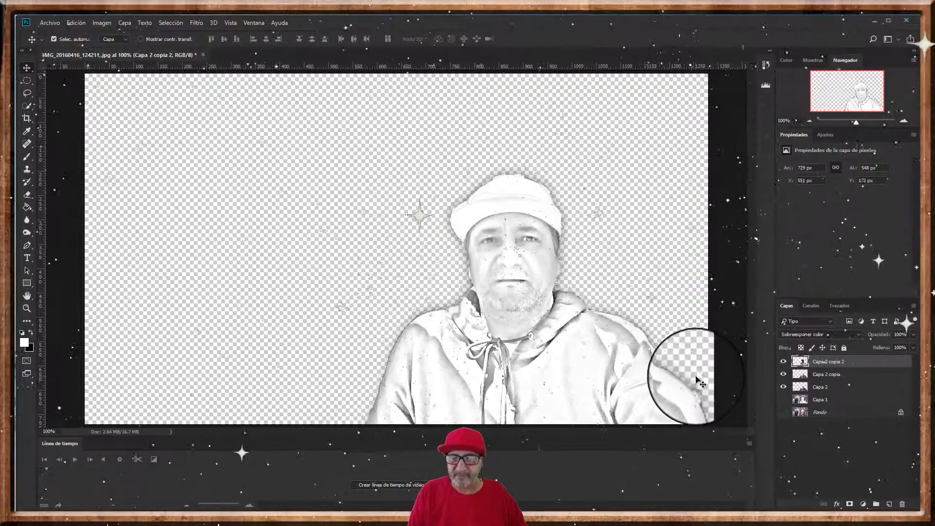
pyautogui.click(784, 400)
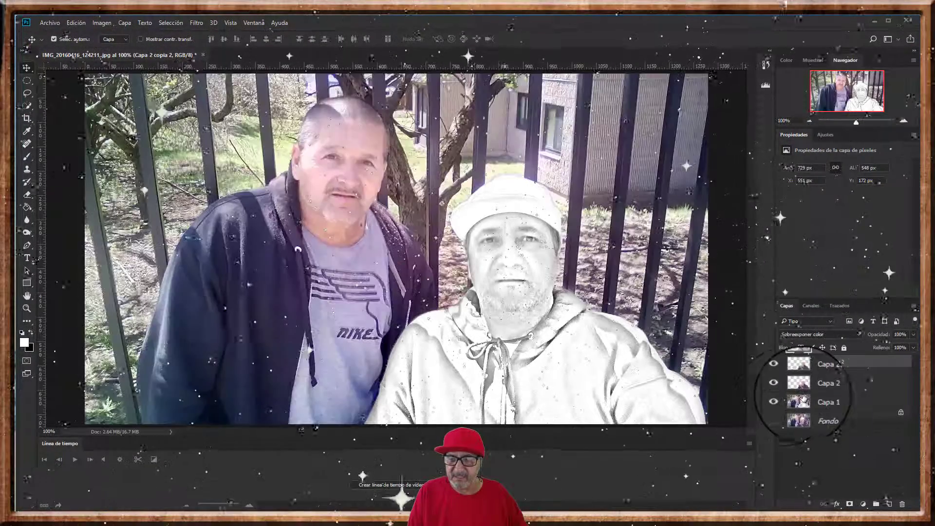
pyautogui.keyDown('ctrl'); pyautogui.click(841, 363); pyautogui.keyUp('ctrl')
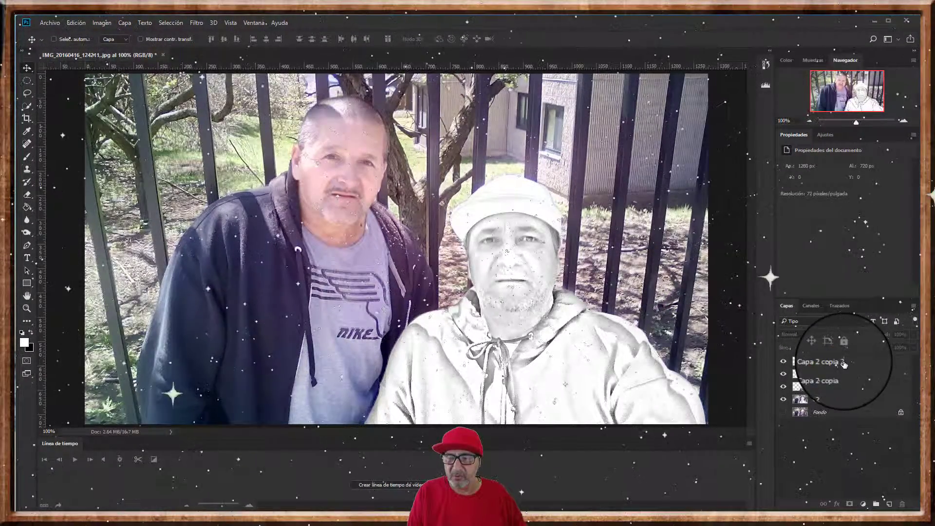
pyautogui.click(844, 363)
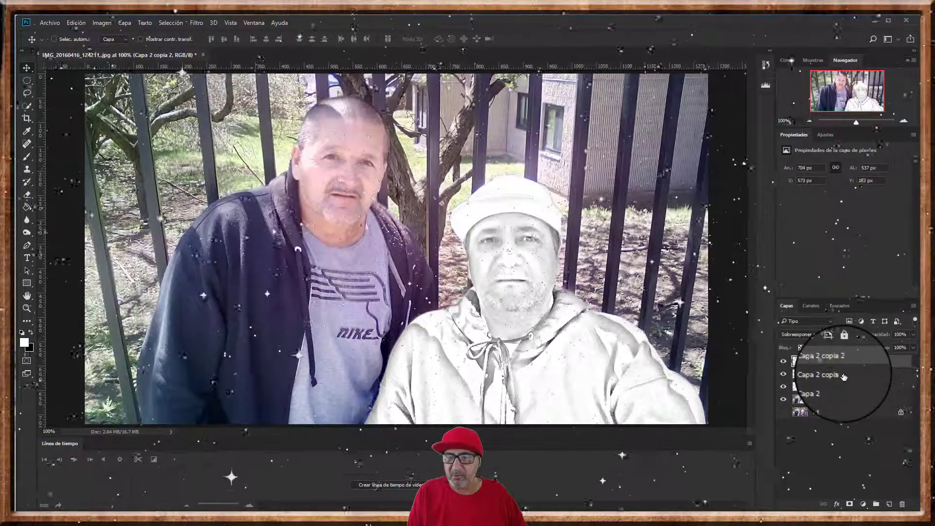
pyautogui.press('Delete')
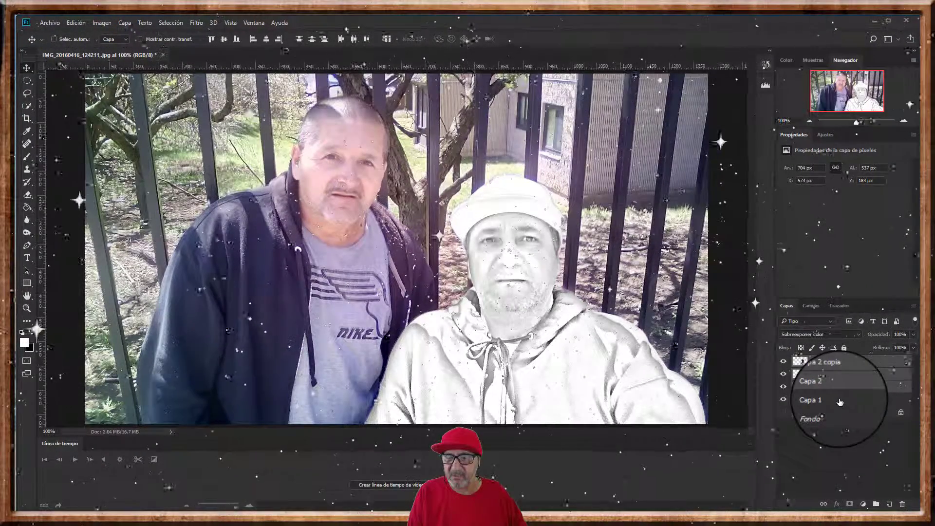
pyautogui.hotkey('ctrl', 'z')
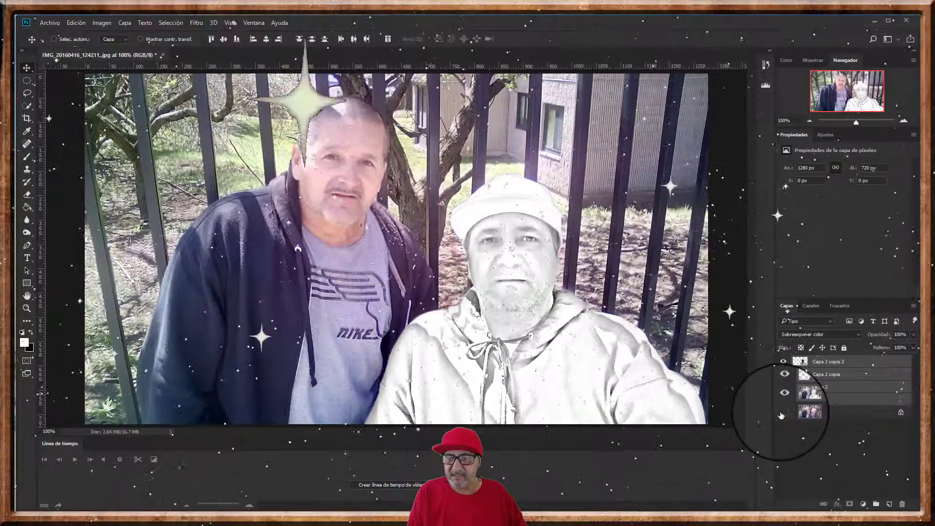
pyautogui.click(838, 413)
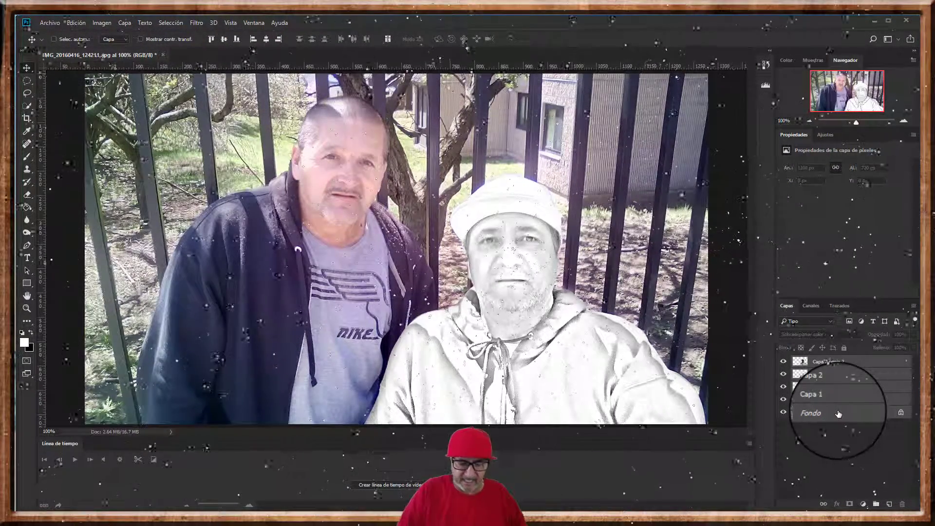
pyautogui.hotkey('ctrl', 'shift', 'e')
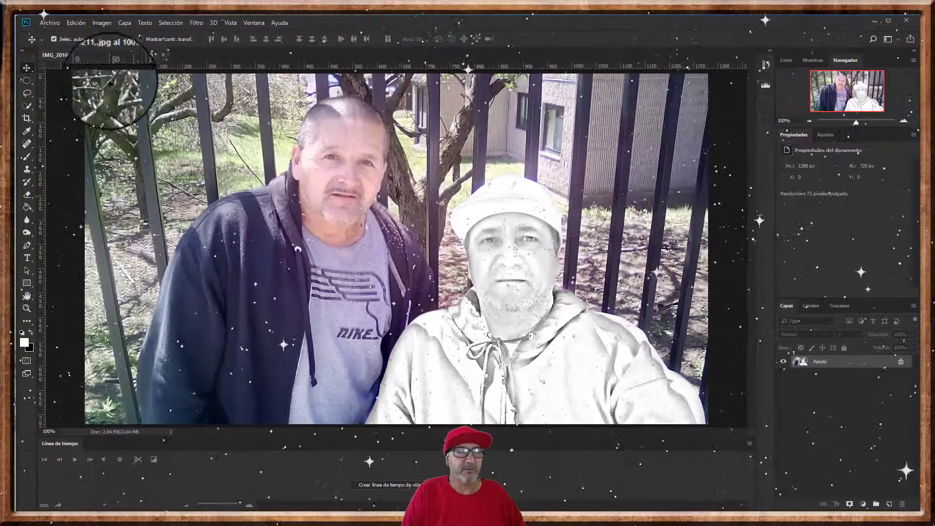
# Quick-export the flattened image as PNG via Archivo > Exportar, then open File Explorer.
pyautogui.click(49, 22)
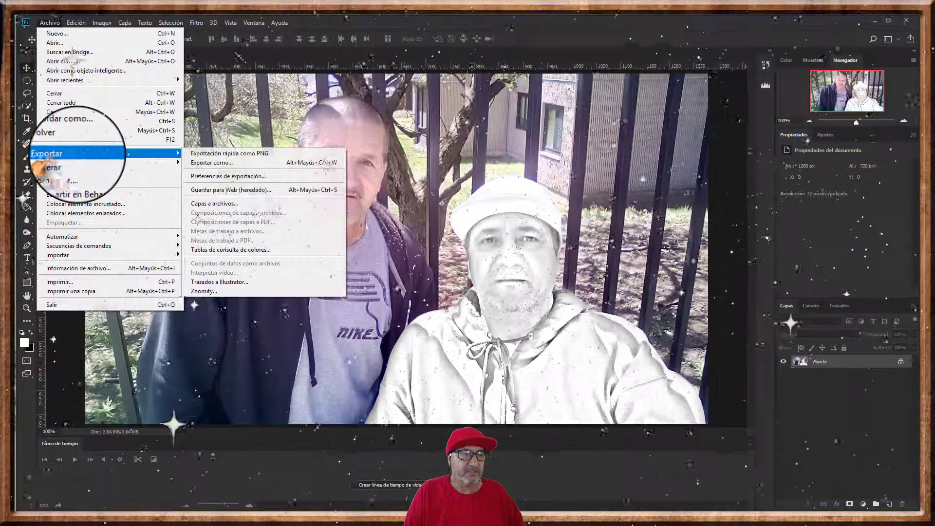
pyautogui.moveTo(57, 153)
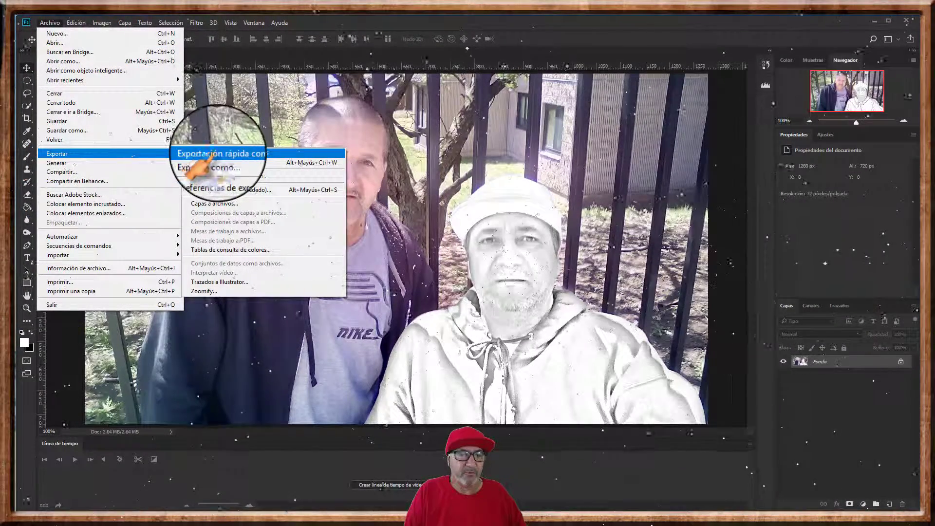
pyautogui.click(246, 153)
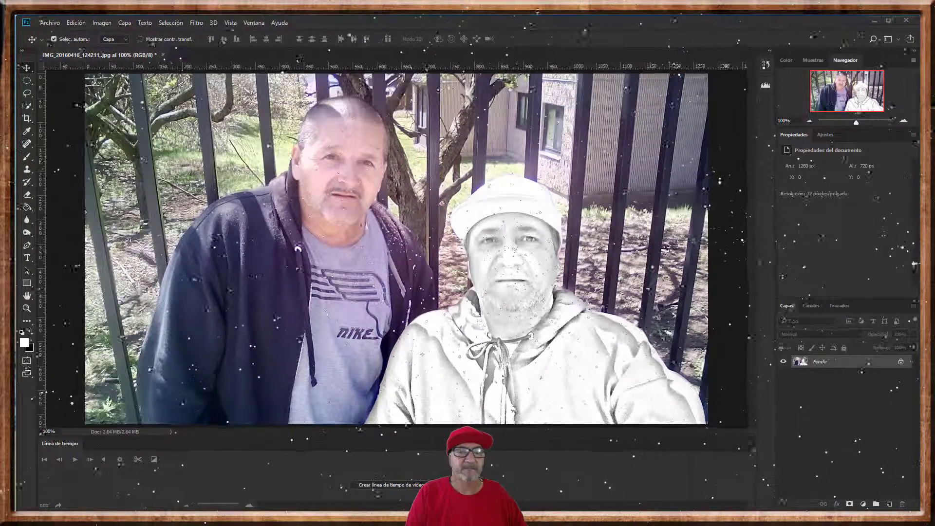
pyautogui.press('super+e')
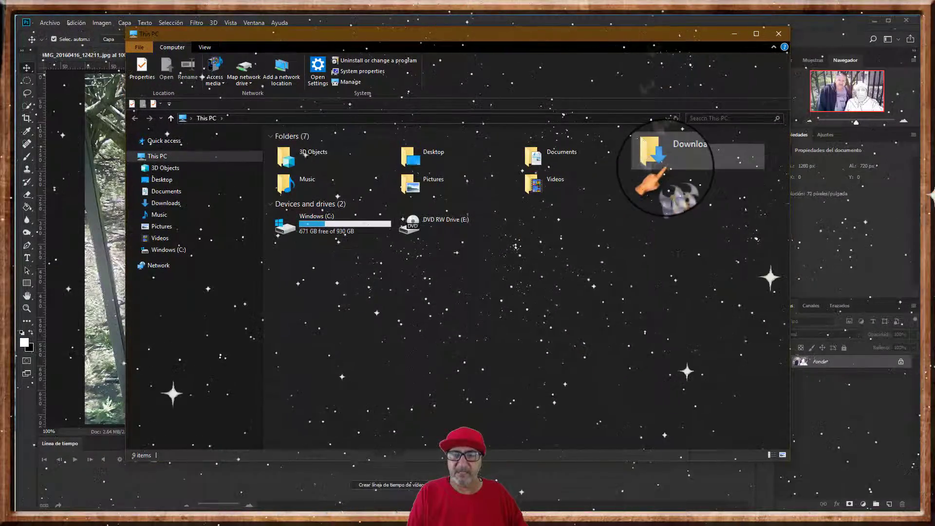
# Check the exported photo copies in Downloads, then close File Explorer.
pyautogui.doubleClick(663, 169)
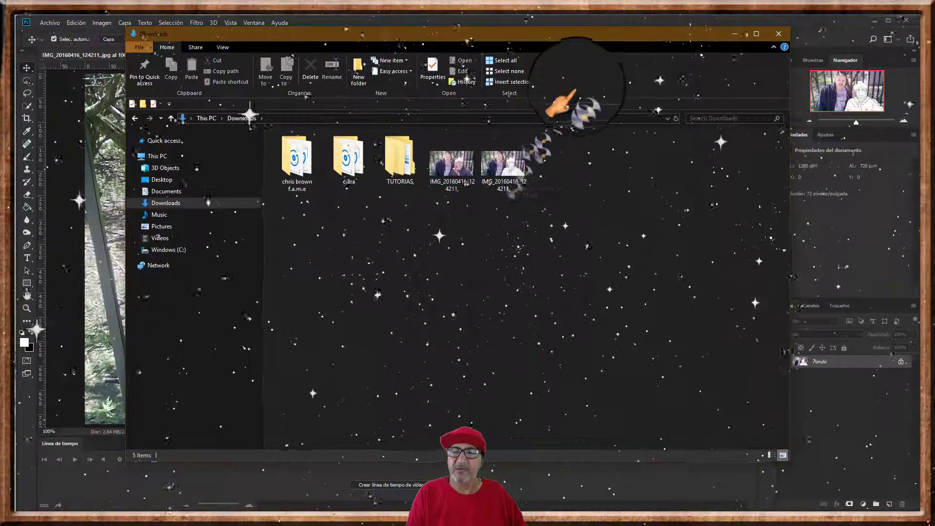
pyautogui.click(775, 32)
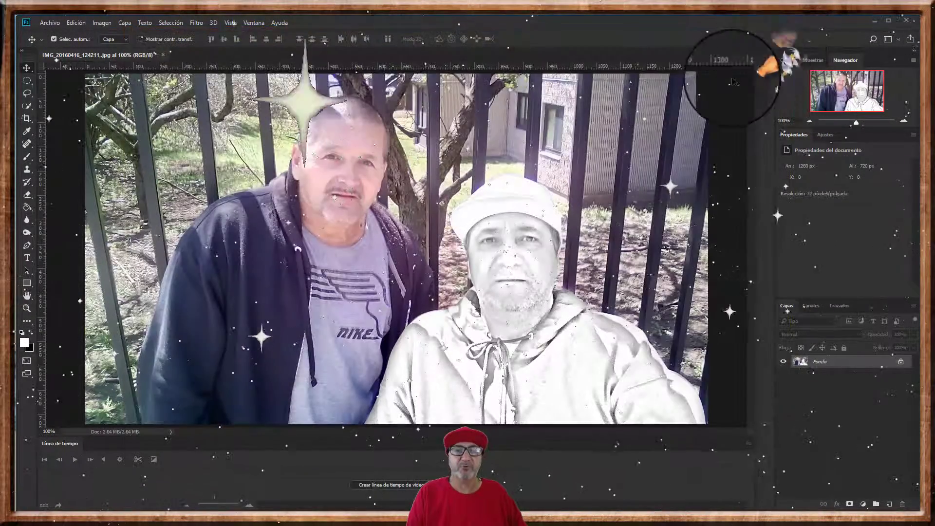